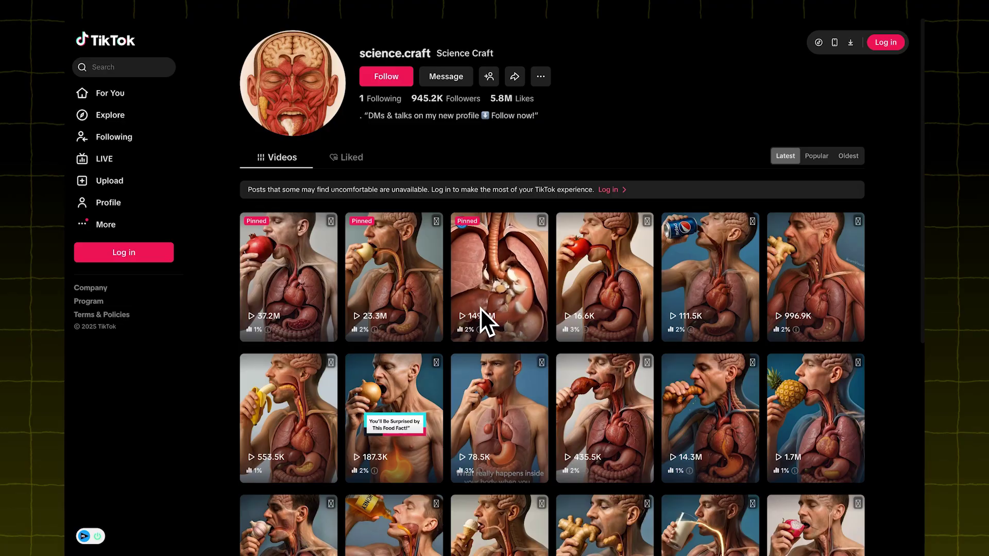
# Look through TikTok and YouTube channels that publish anatomy videos about eating and drinking.
pyautogui.click(311, 265)
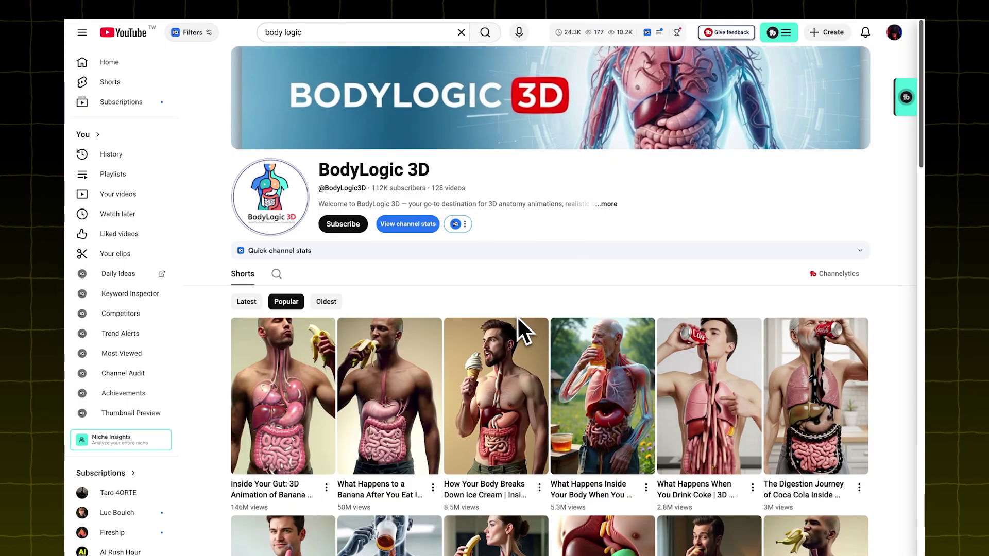
pyautogui.scroll(-1, 244, 489)
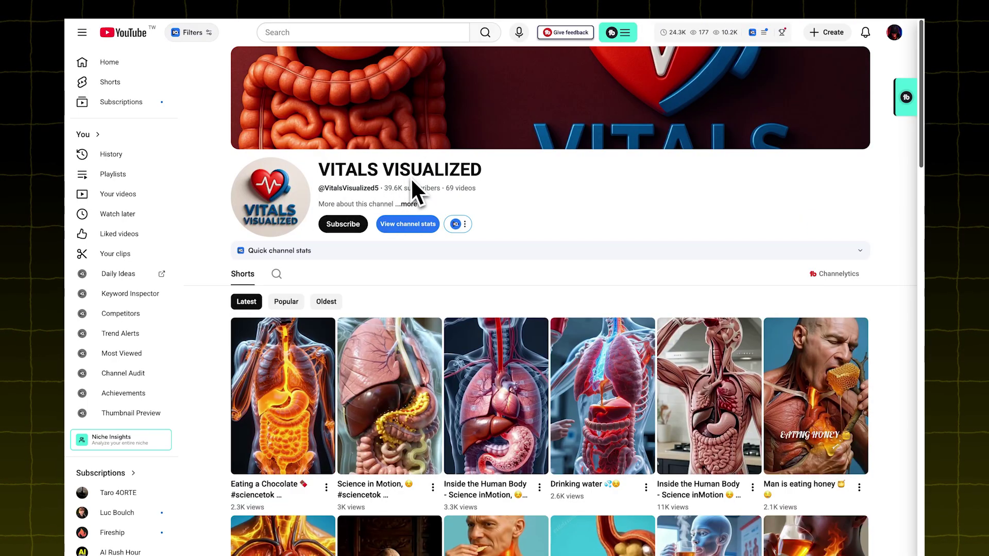
pyautogui.scroll(-2, 282, 198)
# Capture a screenshot of the frame showing pomegranate pieces inside the body from the TikTok pomegranate video.
pyautogui.click(282, 197)
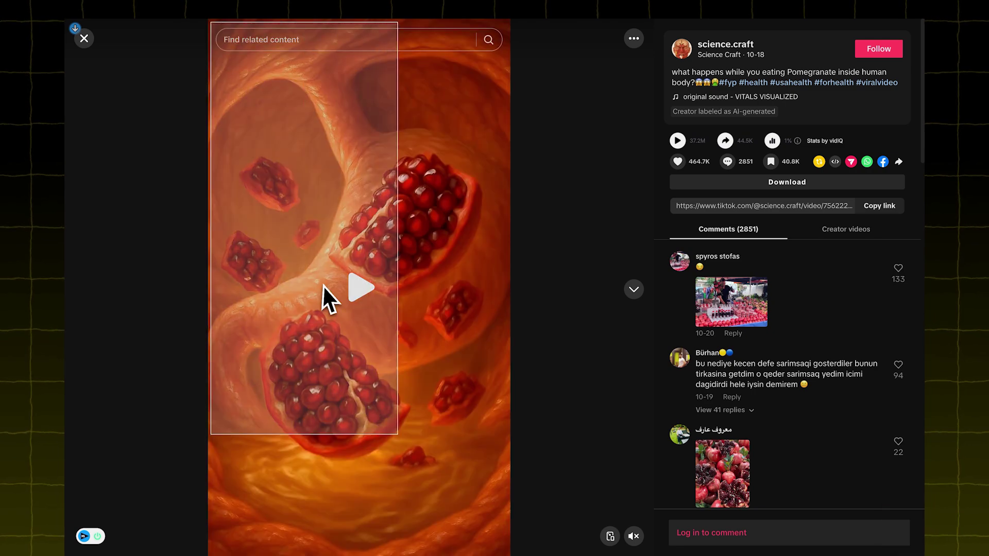
pyautogui.moveTo(322, 285); pyautogui.dragTo(514, 521)
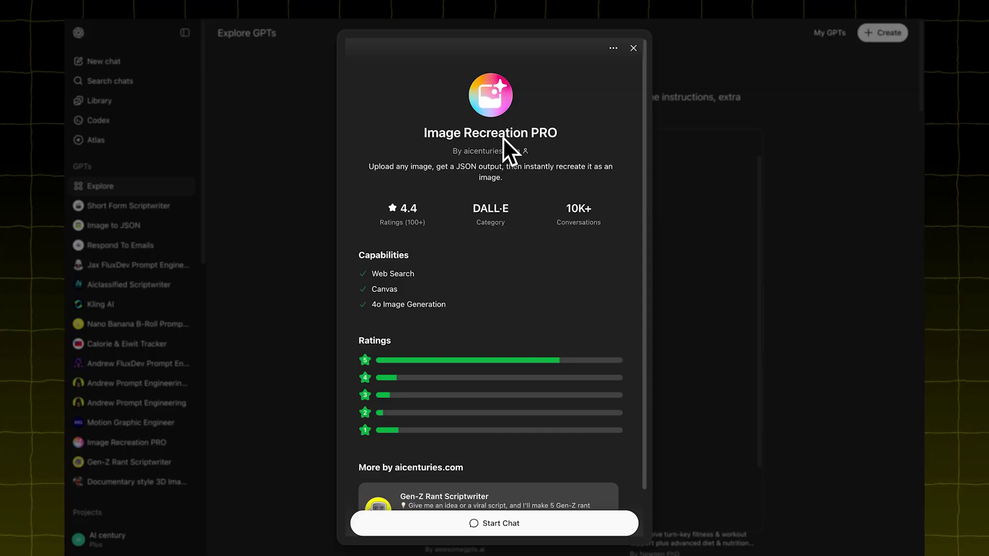
# Start an Image Recreation PRO chat in ChatGPT, submit the transparent anatomy reference image and copy the JSON description.
pyautogui.click(500, 526)
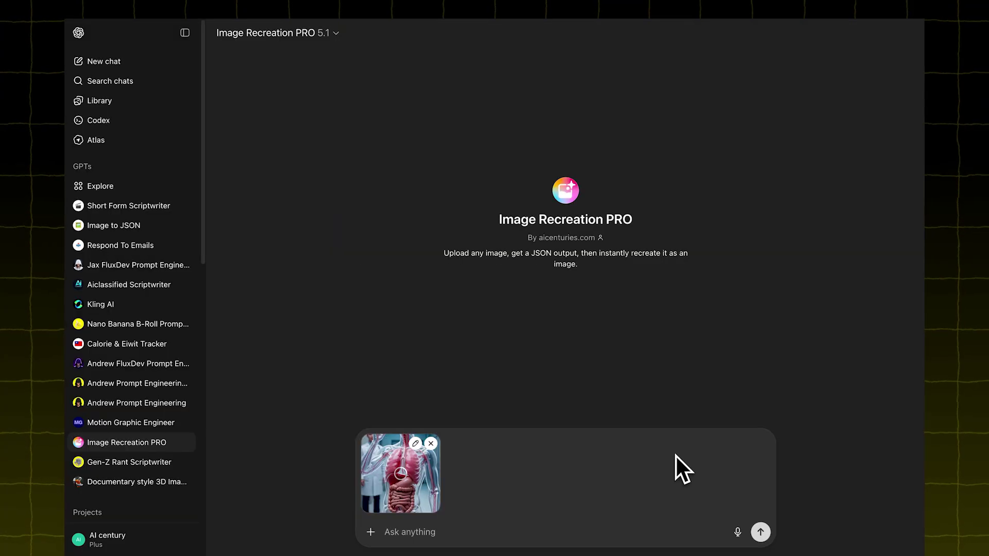
pyautogui.click(761, 533)
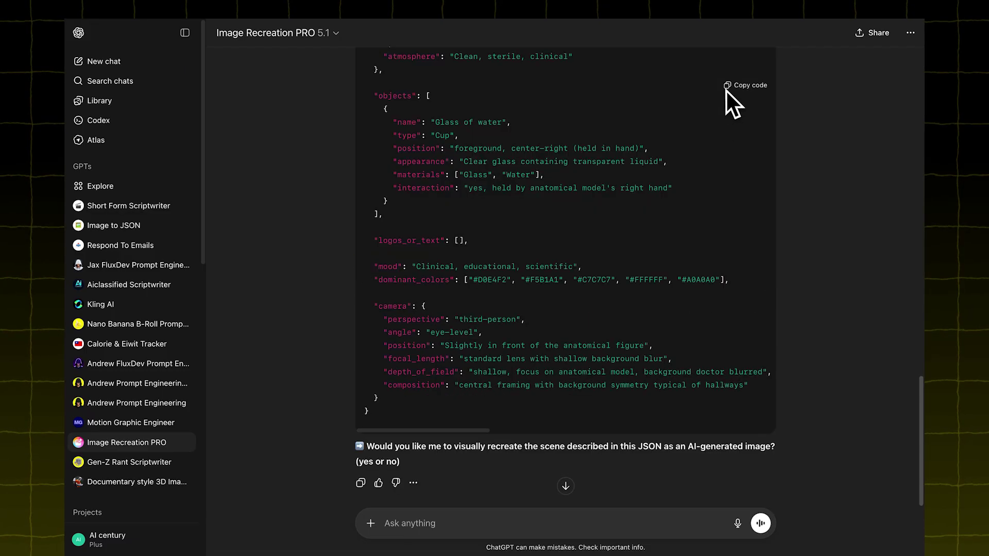
pyautogui.click(727, 88)
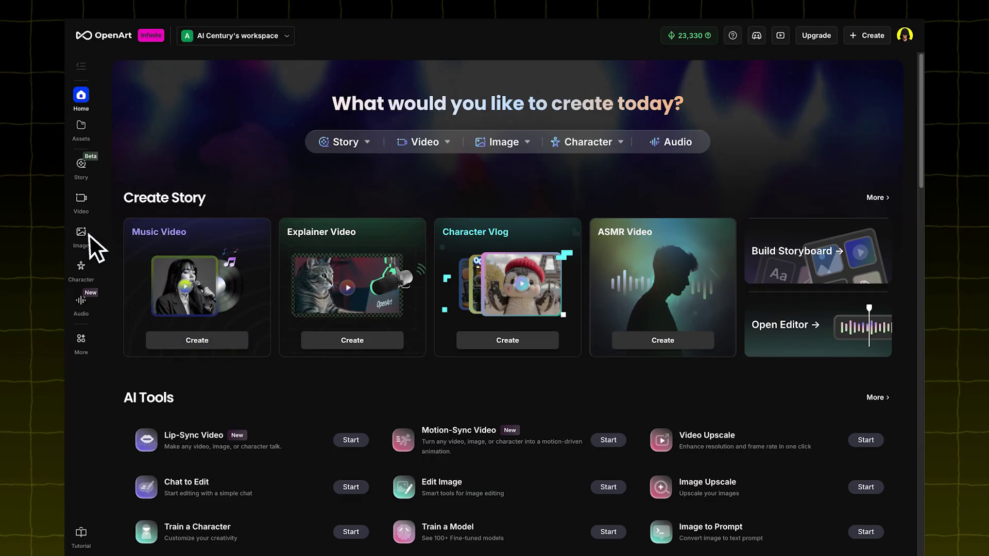
# Switch to OpenArt, open its Create Image tool and choose the Imagen 3 model.
pyautogui.click(82, 234)
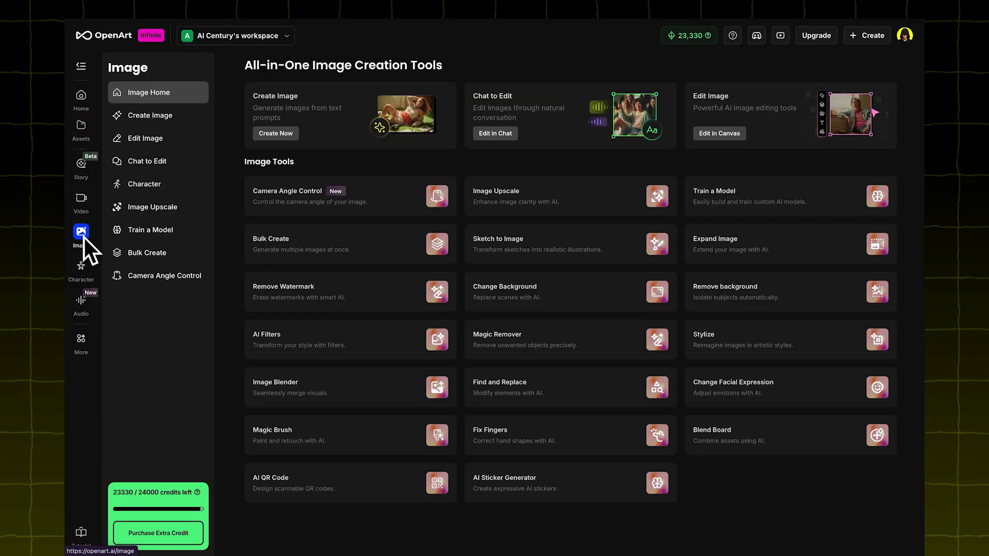
pyautogui.click(347, 119)
pyautogui.click(330, 130)
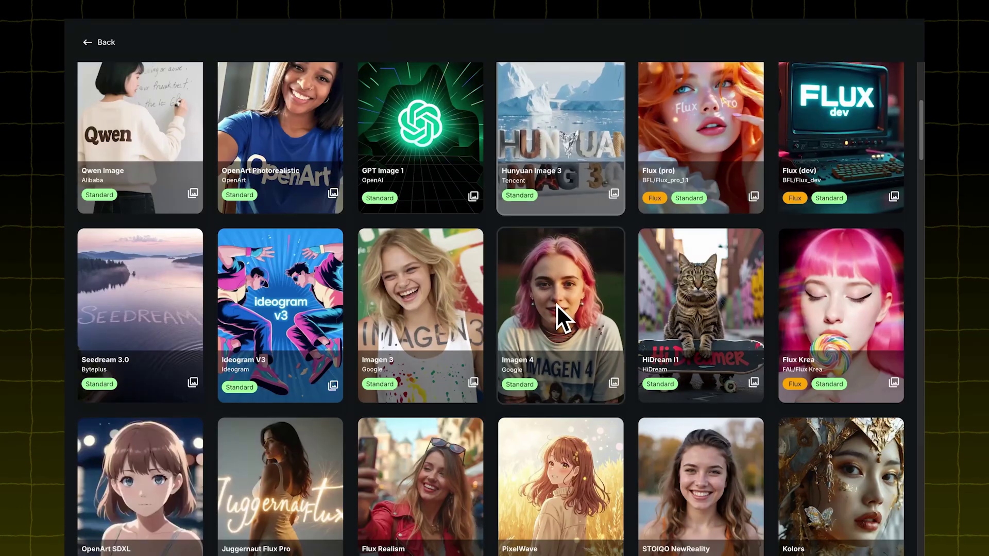
pyautogui.click(394, 326)
# Paste the copied JSON description as the image prompt and set the output size to 9:16.
pyautogui.click(255, 184)
pyautogui.hotkey('ctrl', 'v')
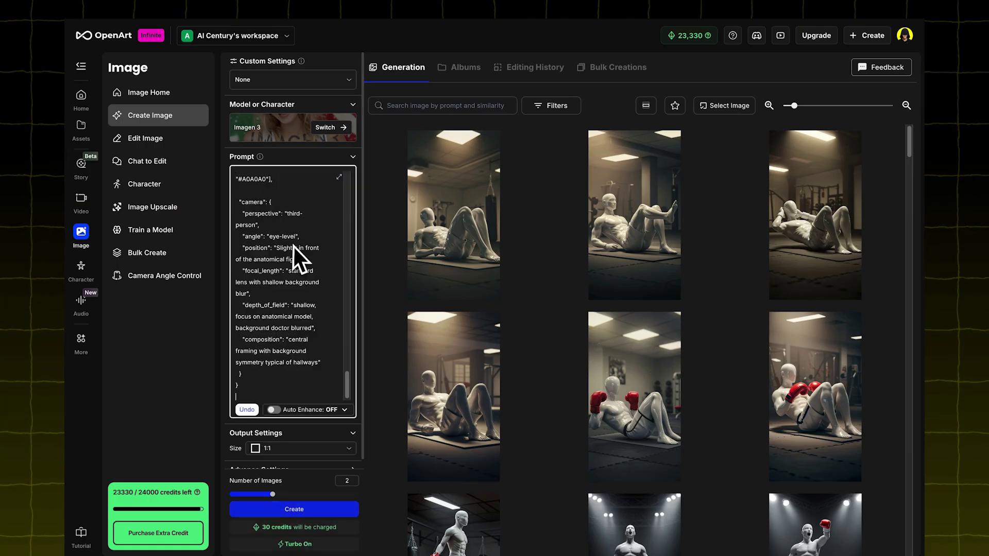
pyautogui.scroll(-2, 288, 317)
pyautogui.click(309, 439)
pyautogui.click(317, 480)
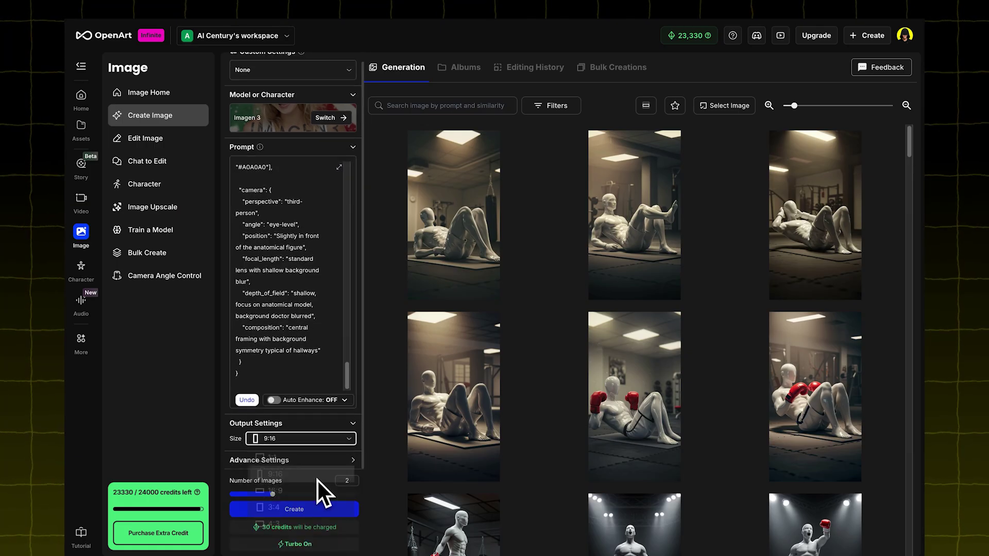
# Set the number of images to 4 and generate them.
pyautogui.click(316, 460)
pyautogui.moveTo(277, 495); pyautogui.dragTo(316, 494)
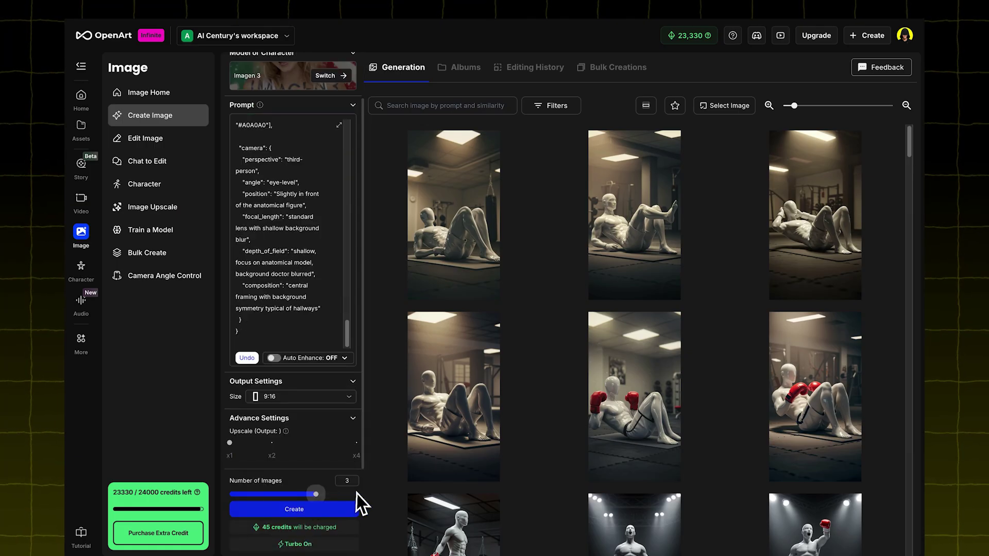
pyautogui.click(355, 494)
pyautogui.click(323, 509)
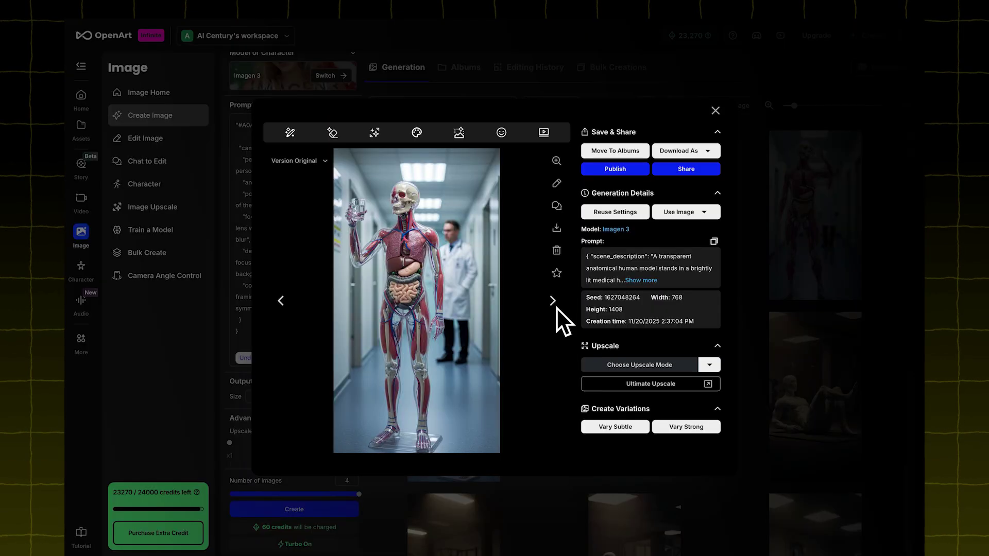
# Look through the generated variants of the anatomical model holding a glass of water.
pyautogui.click(553, 301)
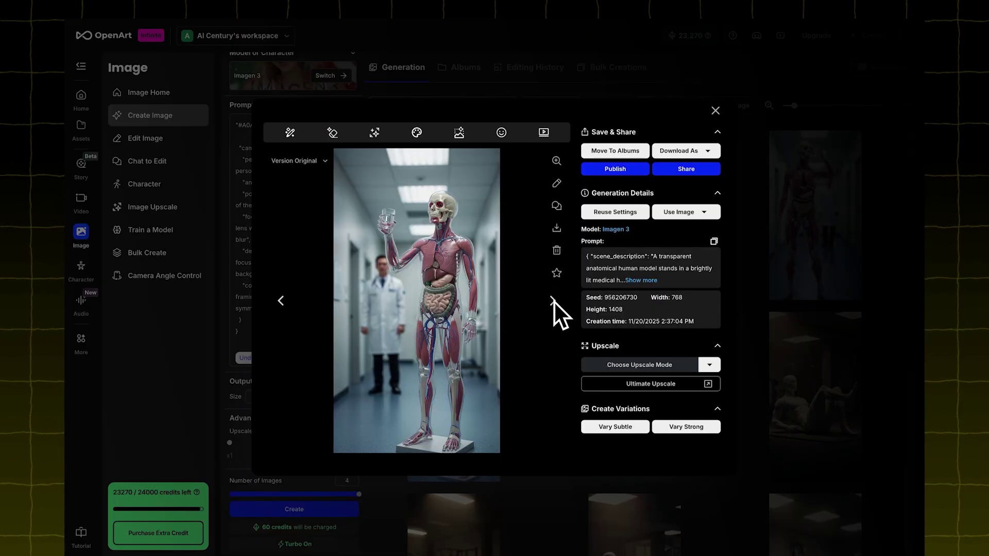
pyautogui.click(554, 301)
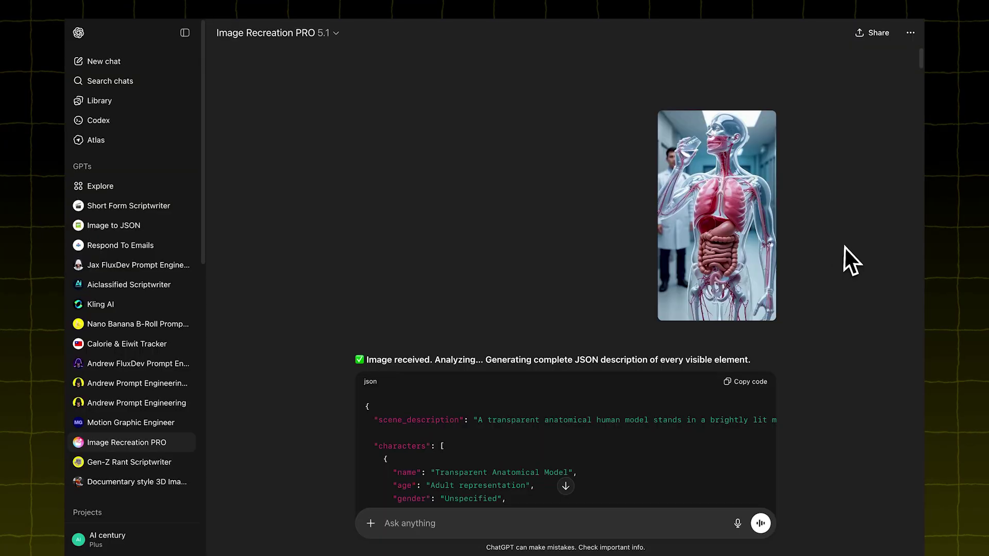
# Switch to the Image Recreation PRO chat and review the JSON descriptions of the reference images.
pyautogui.scroll(-6, 845, 253)
pyautogui.scroll(-20, 846, 259)
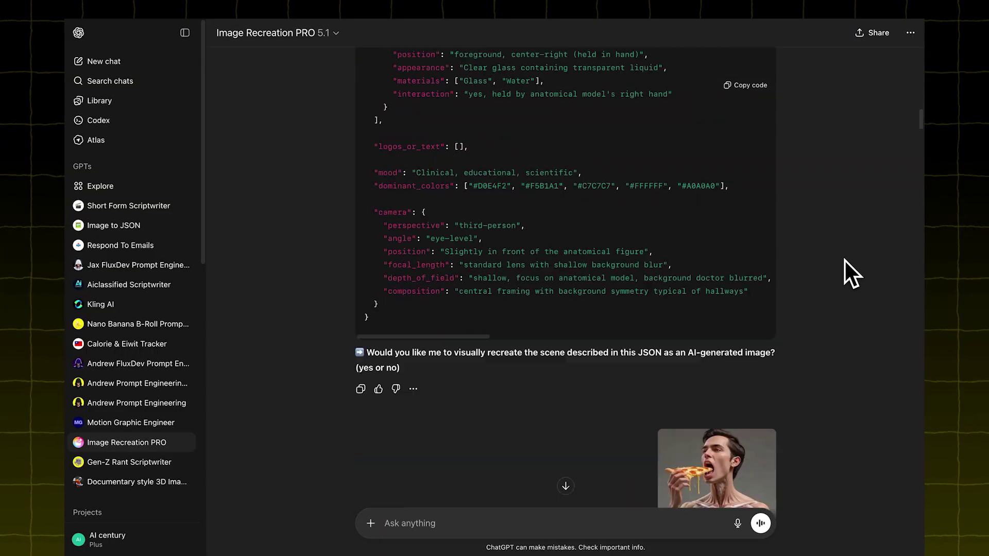
pyautogui.scroll(-20, 850, 273)
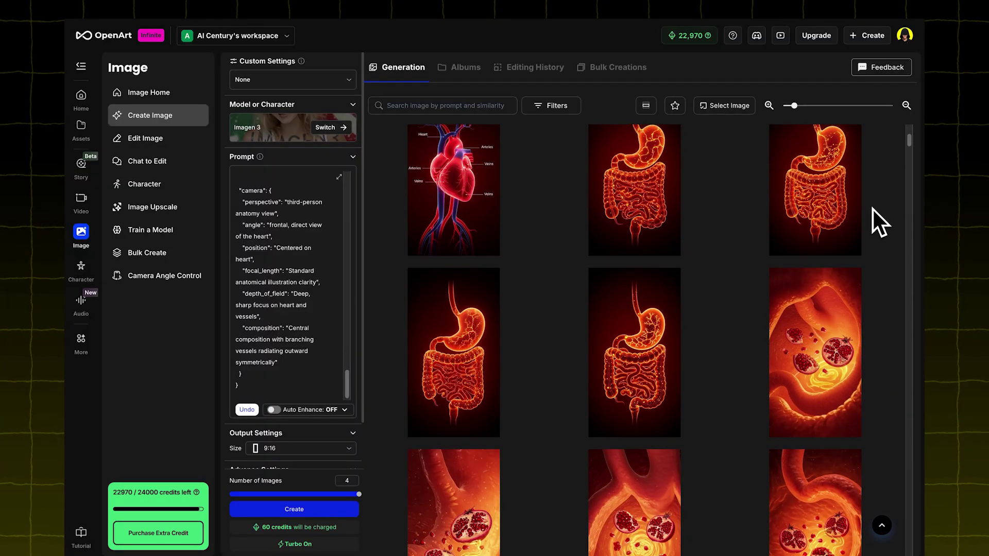
# Switch to OpenArt, open the generated image of the man eating a pomegranate and send it to Image to Video.
pyautogui.scroll(-10, 871, 210)
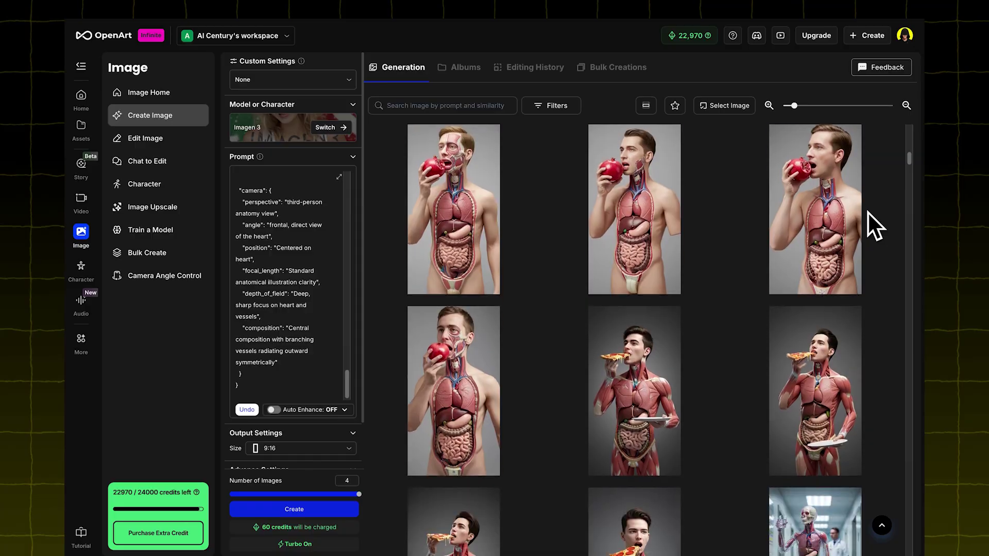
pyautogui.scroll(-5, 868, 211)
pyautogui.click(856, 212)
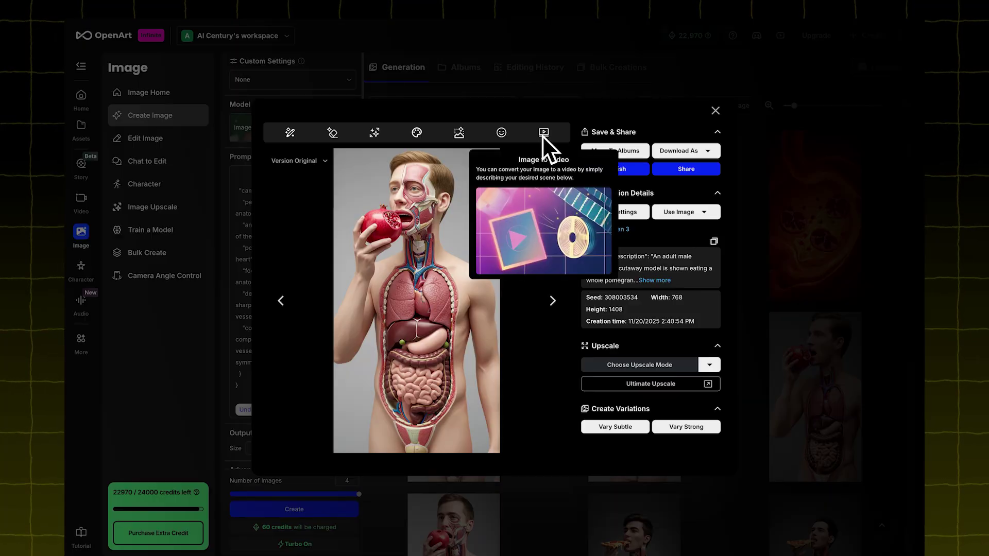
pyautogui.click(543, 133)
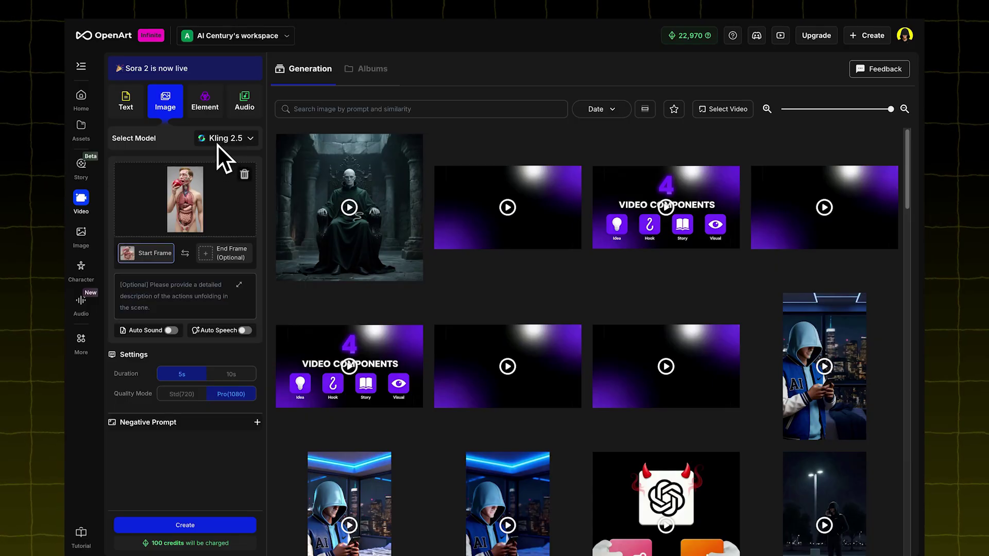
# Generate a Kling 2.5 video from the image with the prompt "Person eating fruit" and preview the results.
pyautogui.click(182, 285)
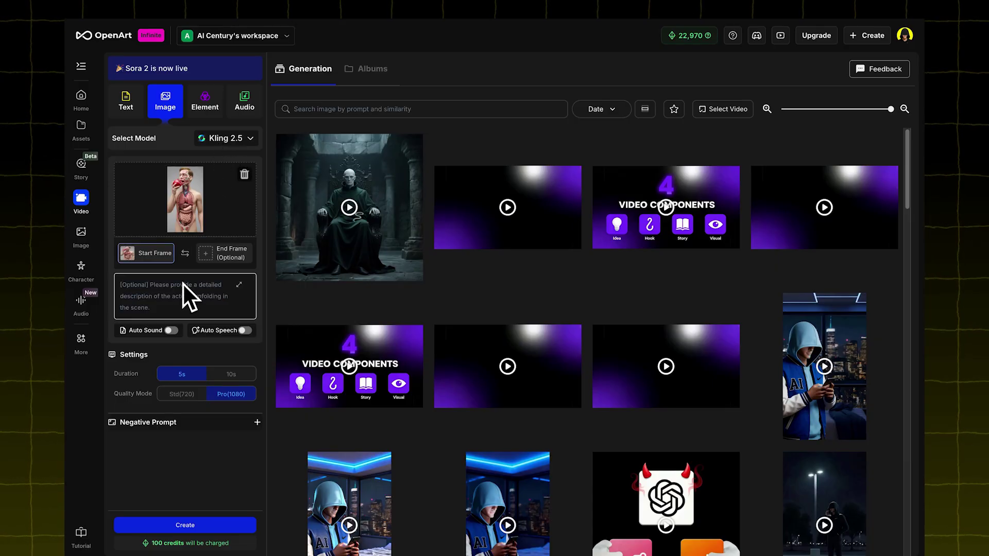
pyautogui.write('Person eating fruit')
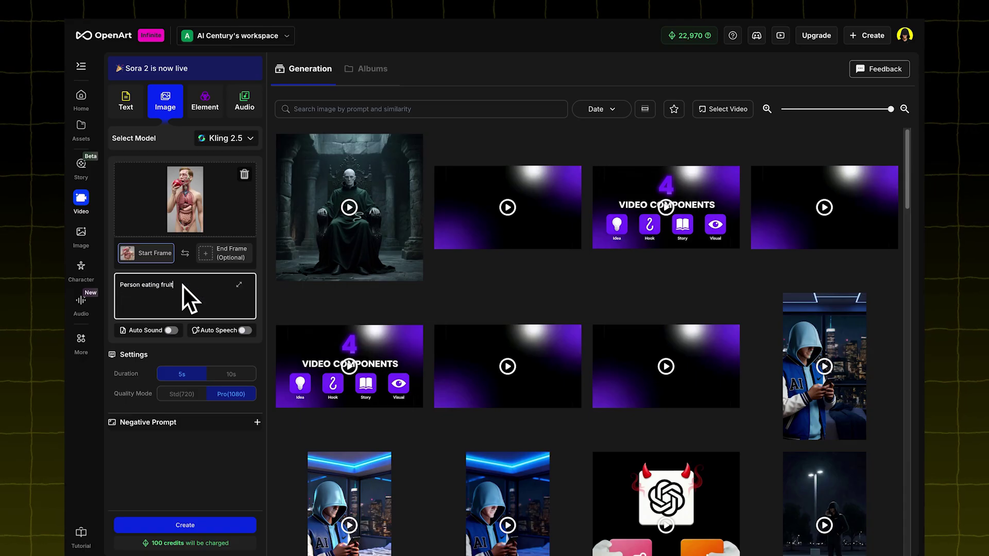
pyautogui.press('Return')
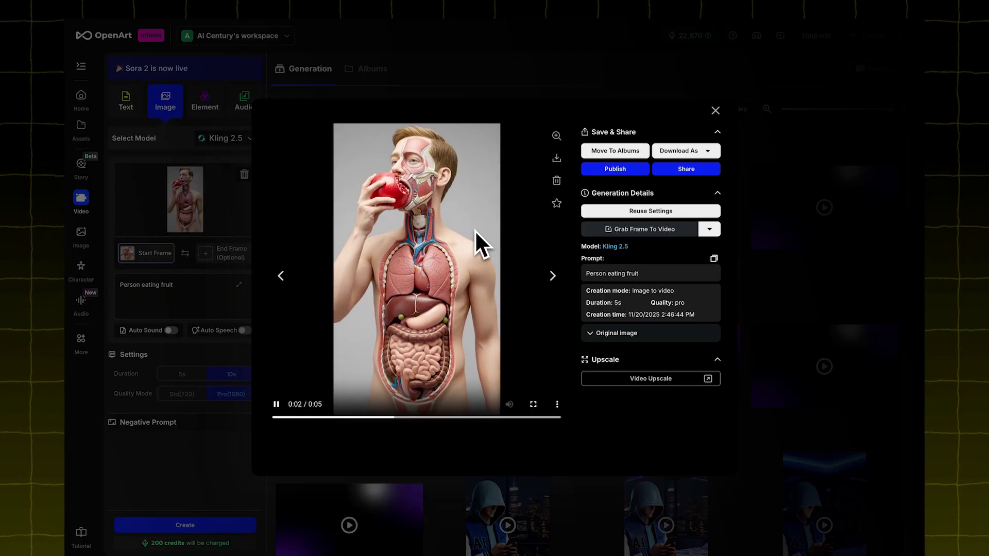
pyautogui.click(716, 110)
pyautogui.click(364, 227)
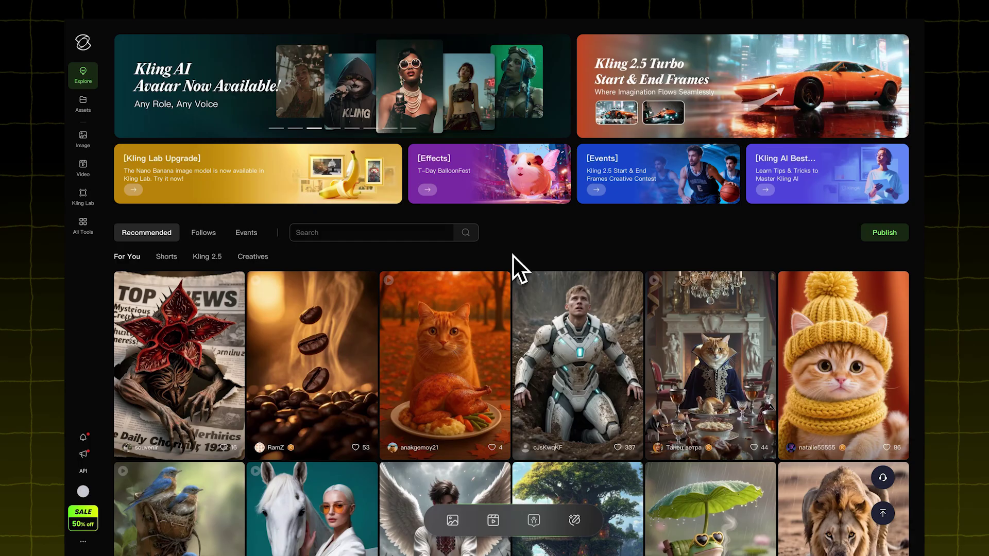
# Switch to Kling AI, open its video generator and have DeepSeek suggest prompts for the pomegranate start frame.
pyautogui.click(86, 172)
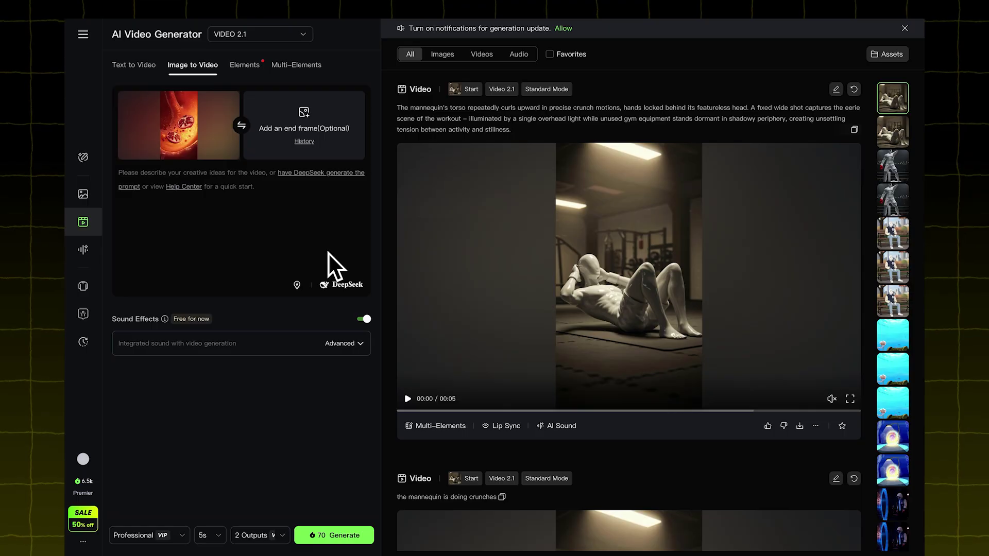
pyautogui.click(348, 288)
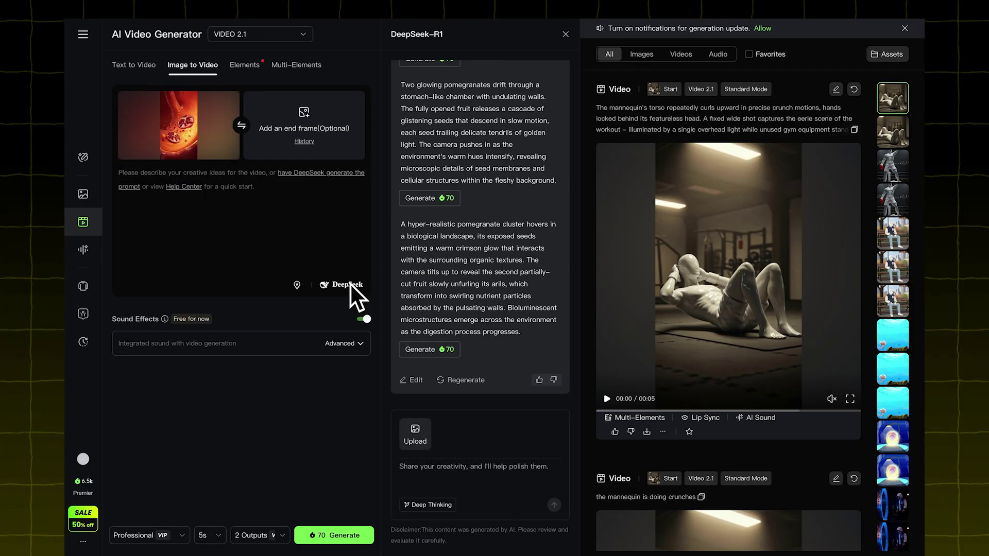
pyautogui.scroll(5, 384, 242)
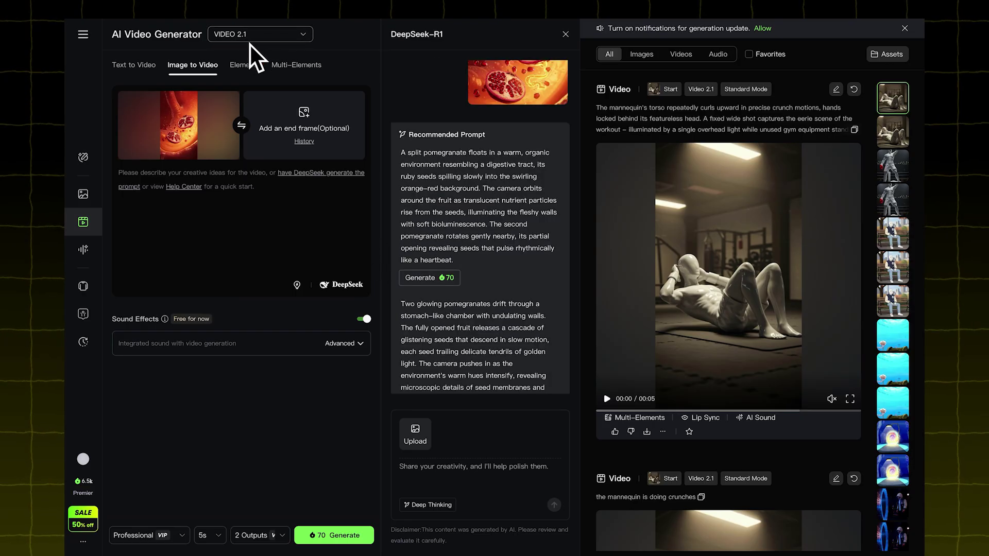
# Set the generation to 1 output and generate a video from DeepSeek's first recommended pomegranate prompt.
pyautogui.click(283, 530)
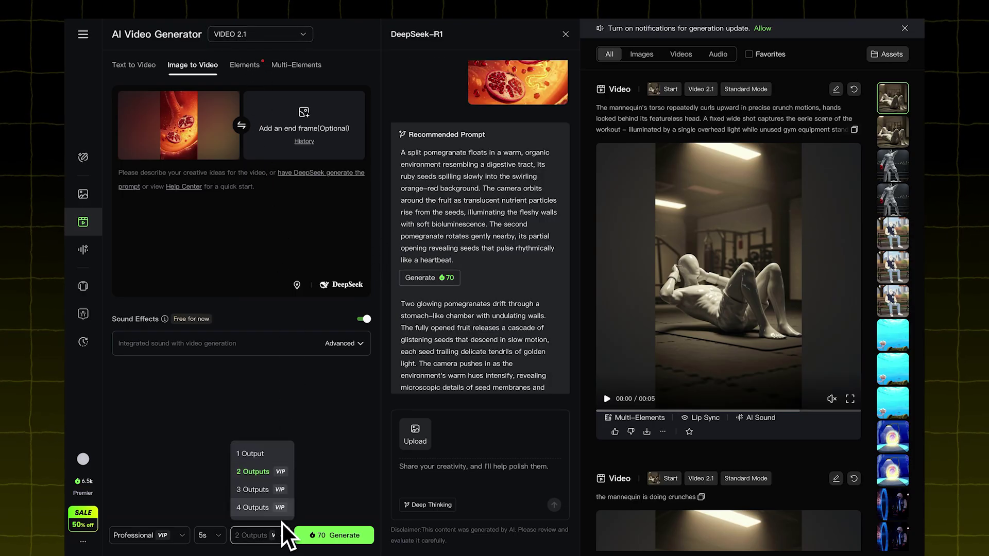
pyautogui.click(265, 458)
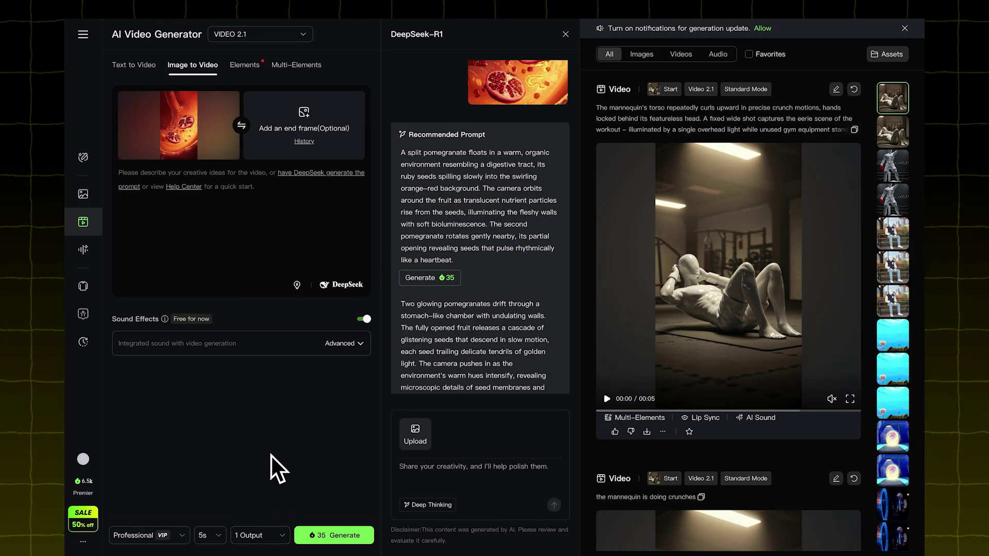
pyautogui.click(433, 276)
pyautogui.scroll(-5, 479, 283)
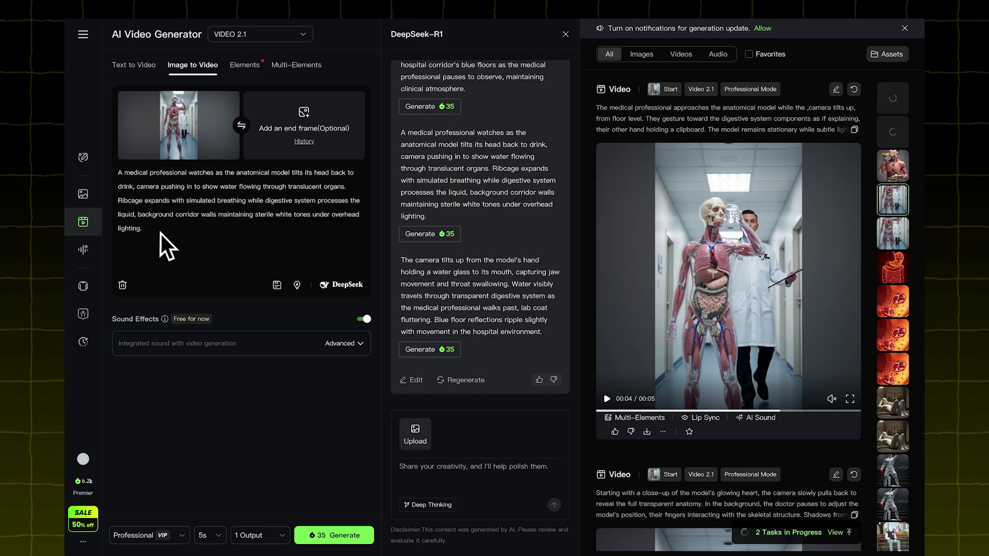
# Replace the anatomical model's video prompt with "Drinking glass of water" and have DeepSeek suggest prompts from it.
pyautogui.moveTo(161, 234); pyautogui.dragTo(103, 172)
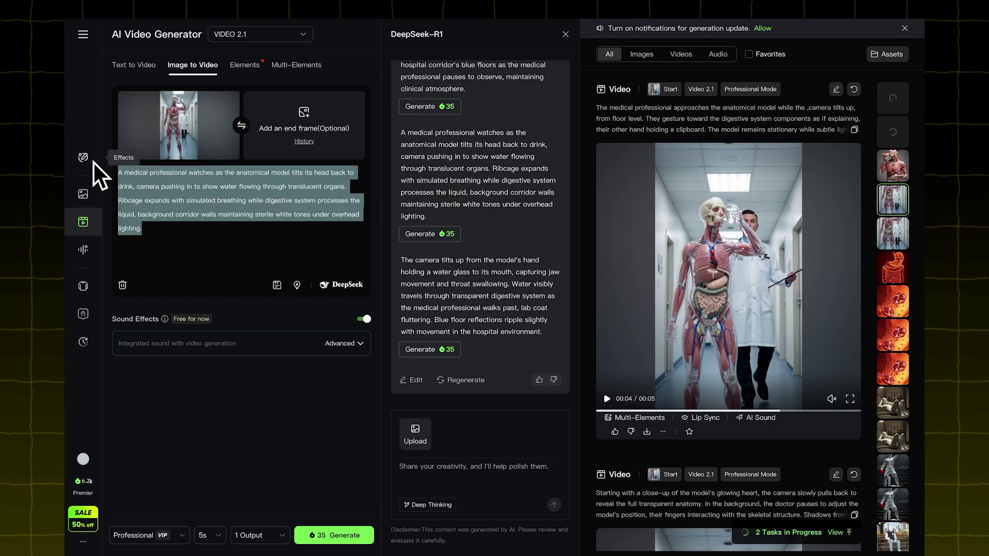
pyautogui.press('BackSpace')
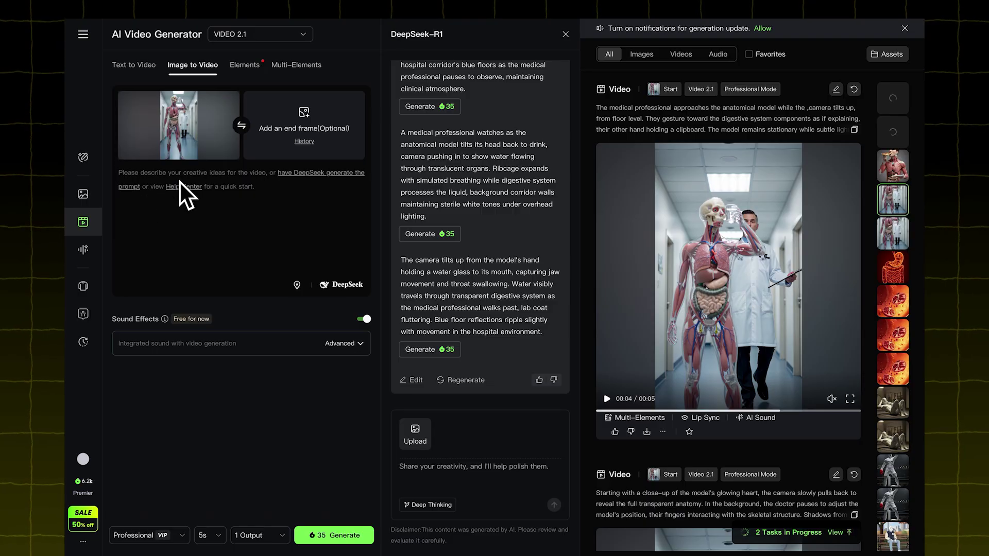
pyautogui.write('Drinking g')
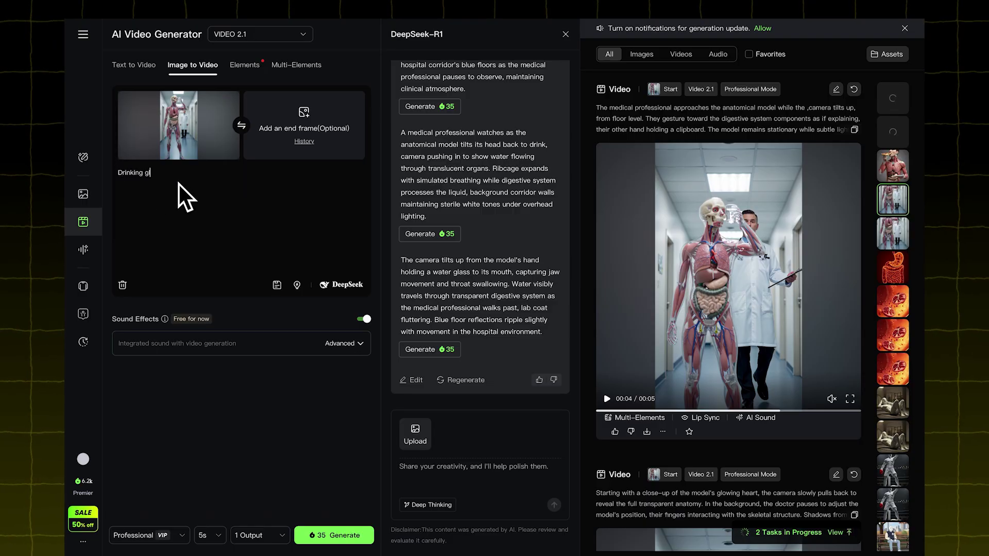
pyautogui.write('lass of water')
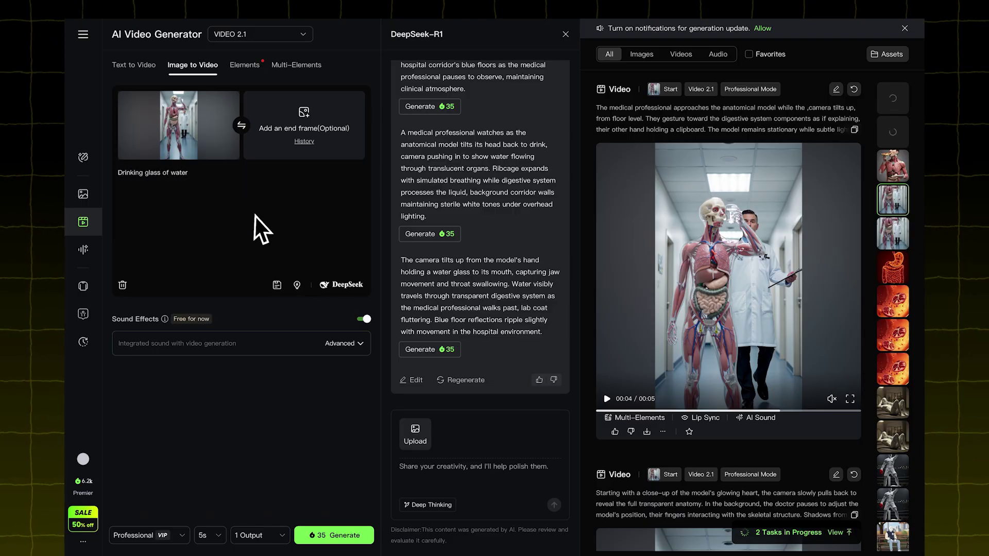
pyautogui.click(343, 288)
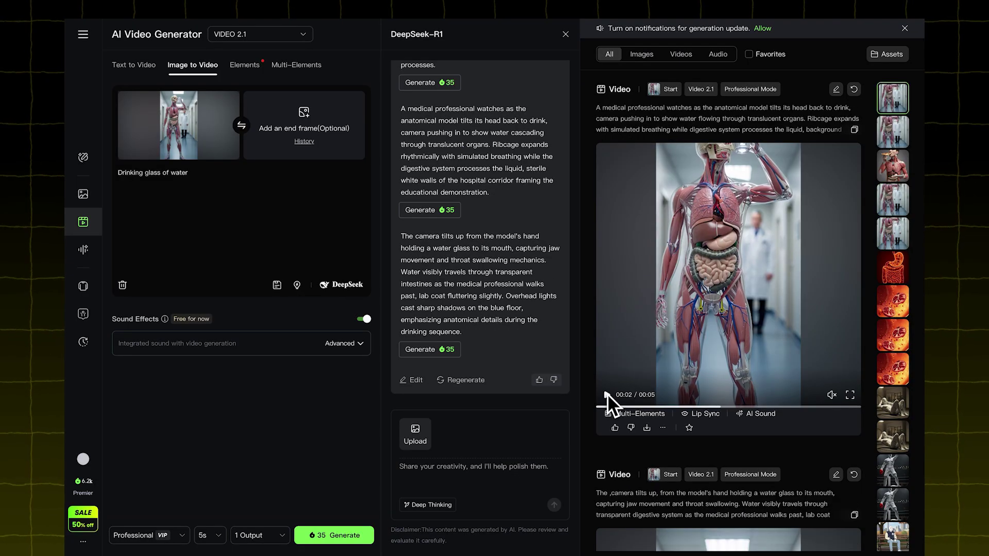
# Play the generated videos of the water-drinking model, the glowing digestive tract and the man eating pizza.
pyautogui.click(607, 394)
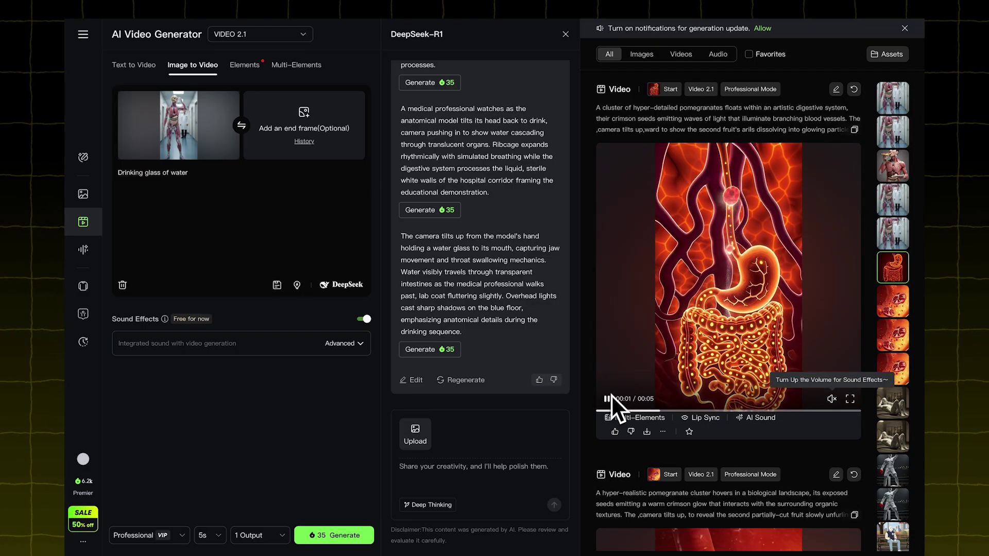
pyautogui.click(608, 398)
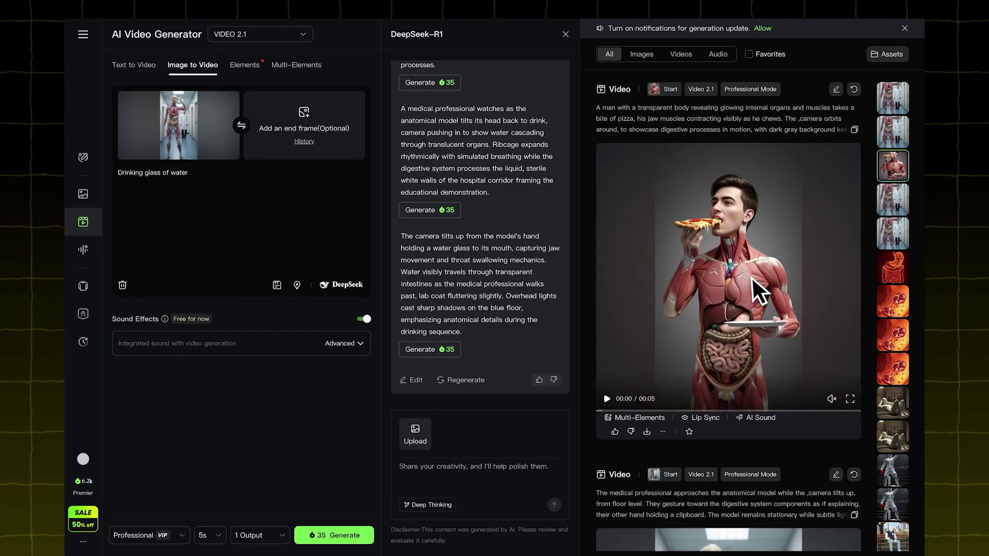
pyautogui.click(606, 399)
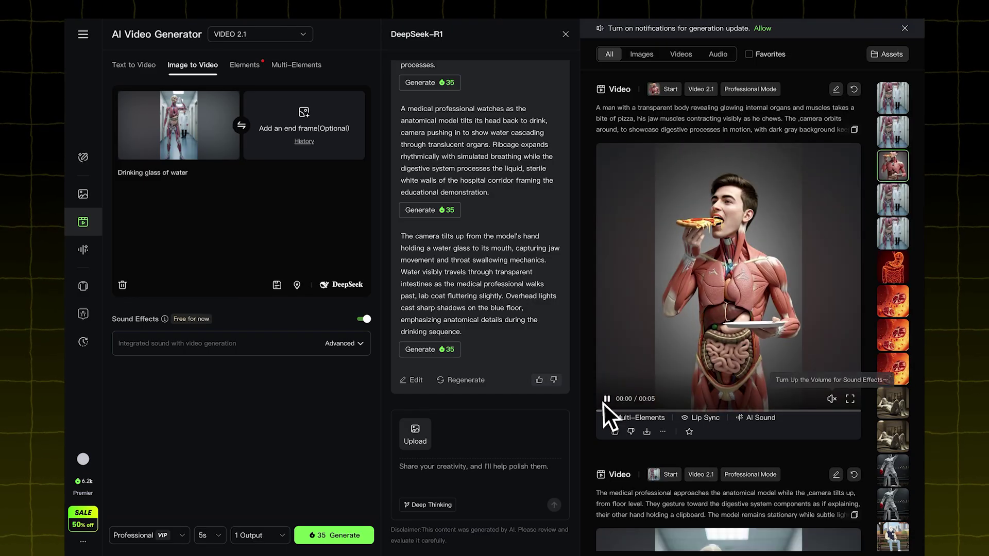